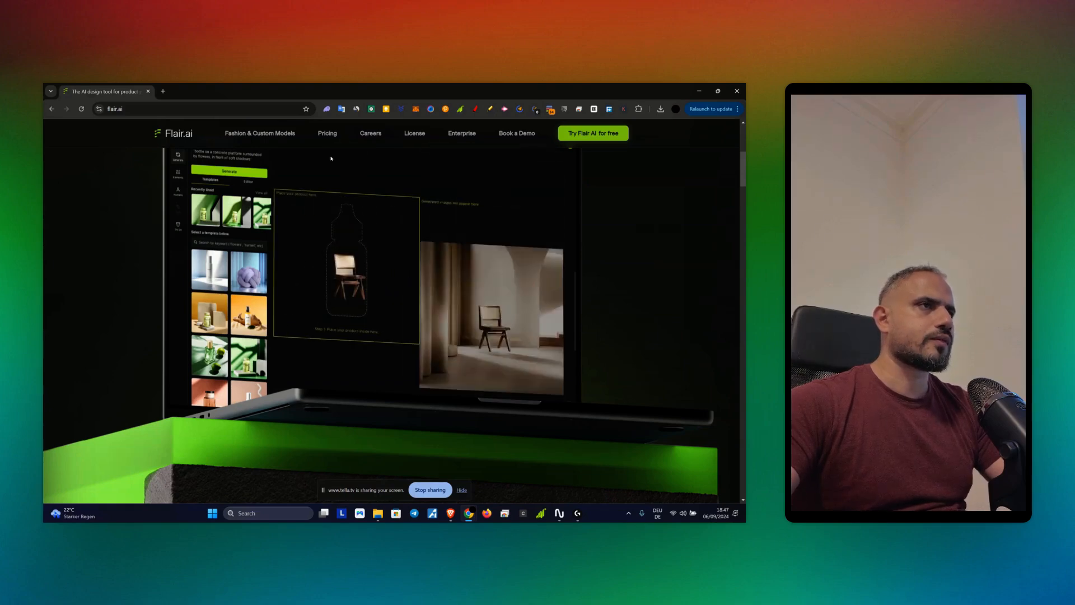
- Review the Free, Pro and Pro+ plans on the pricing page
{"action": "left_click", "coordinate": [328, 133]}
{"action": "scroll", "coordinate": [305, 280], "scroll_direction": "down", "scroll_amount": 2}
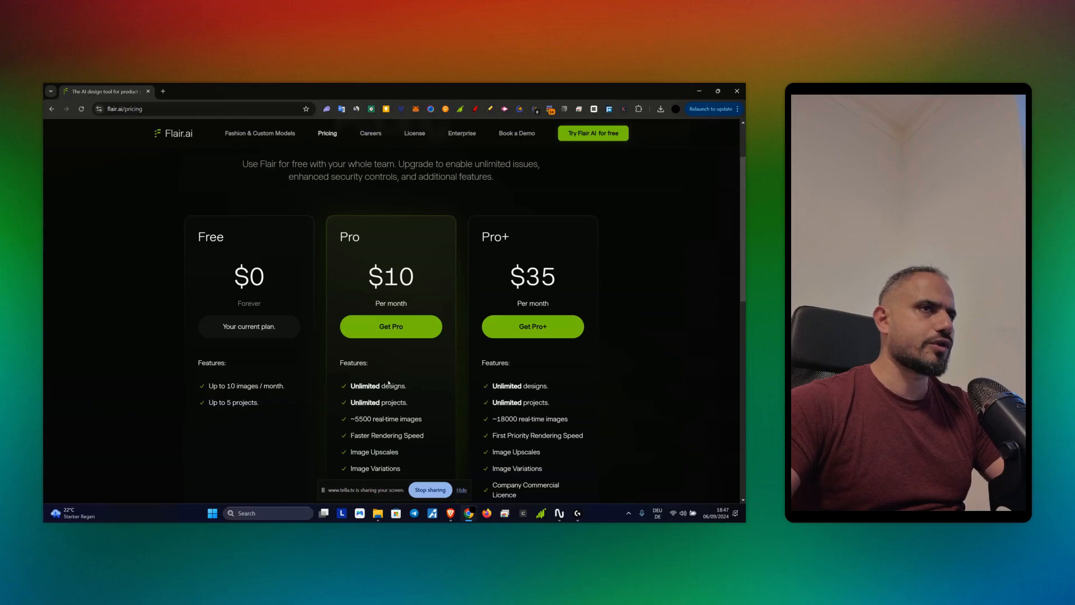
{"action": "scroll", "coordinate": [347, 381], "scroll_direction": "up", "scroll_amount": 2}
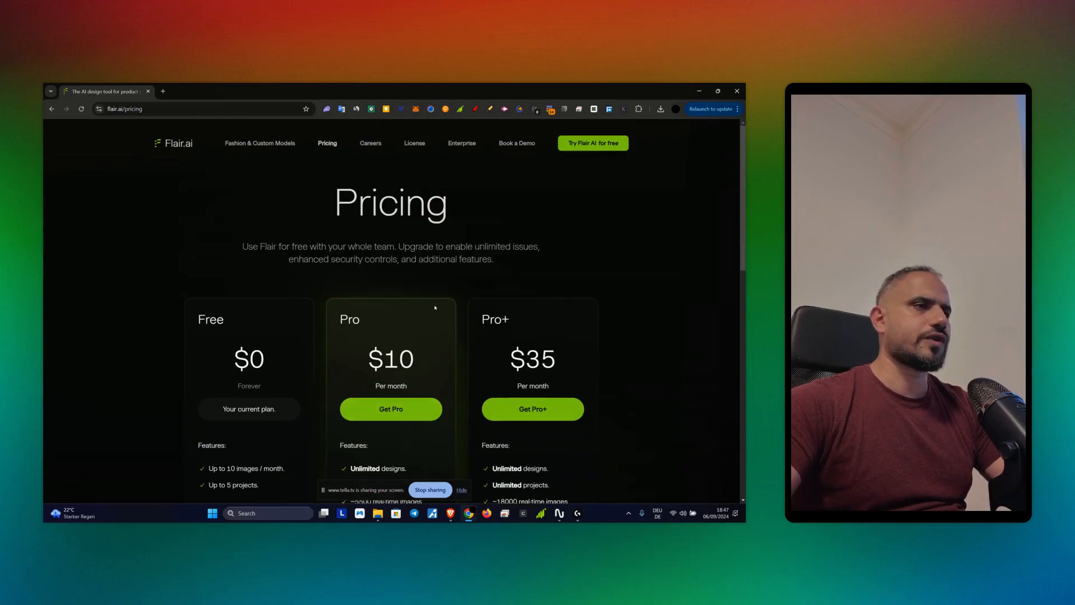
- Start using Flair AI for free by signing in with a Google account
{"action": "left_click", "coordinate": [599, 144]}
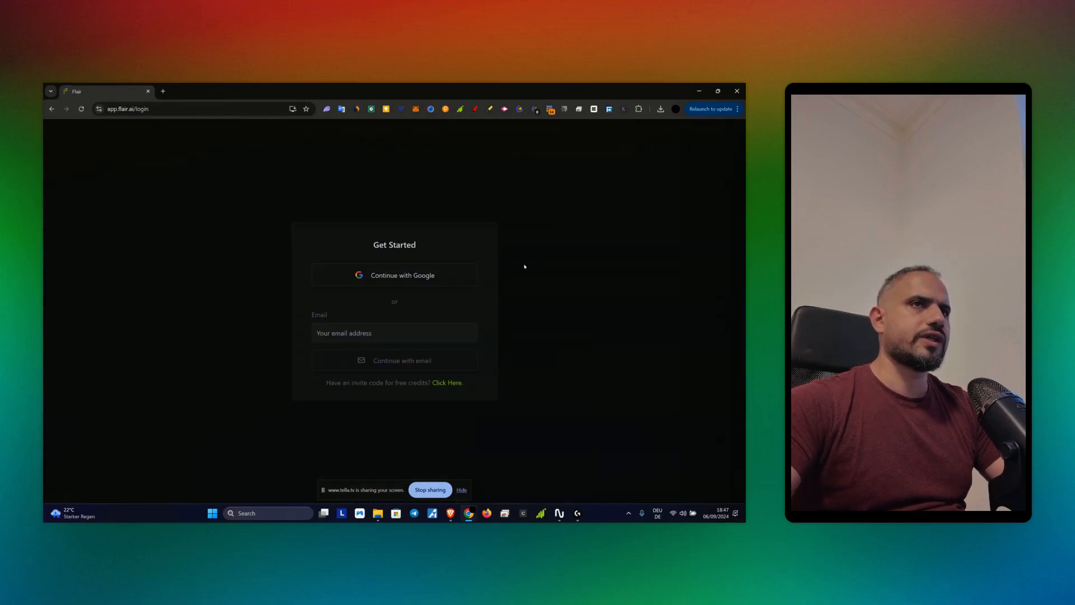
{"action": "left_click", "coordinate": [403, 277]}
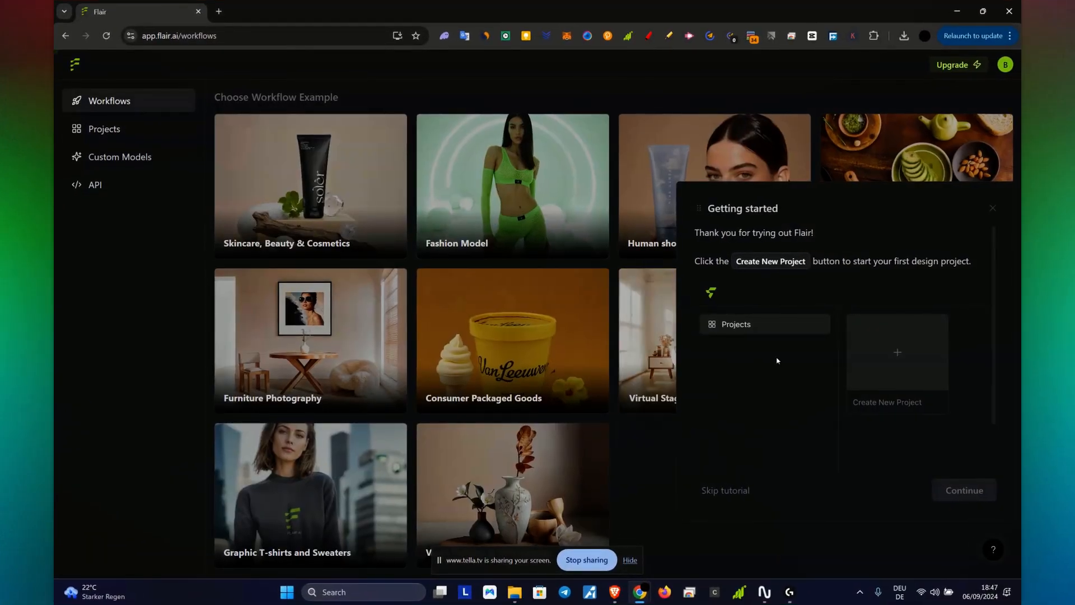
- Dismiss the getting-started tutorial and create a new project
{"action": "left_click", "coordinate": [993, 208]}
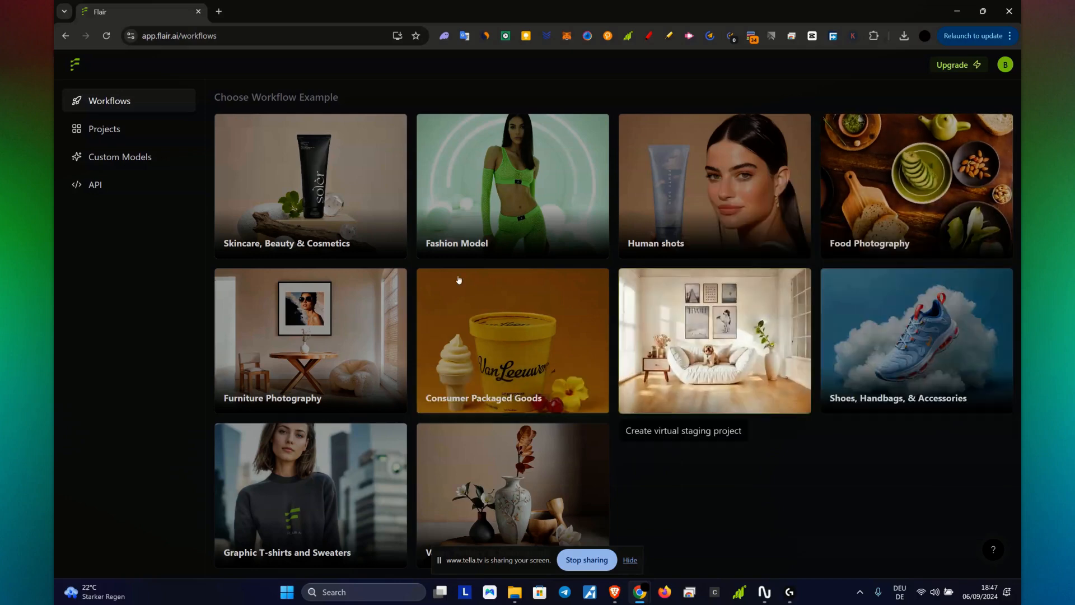
{"action": "left_click", "coordinate": [117, 130]}
{"action": "left_click", "coordinate": [455, 112]}
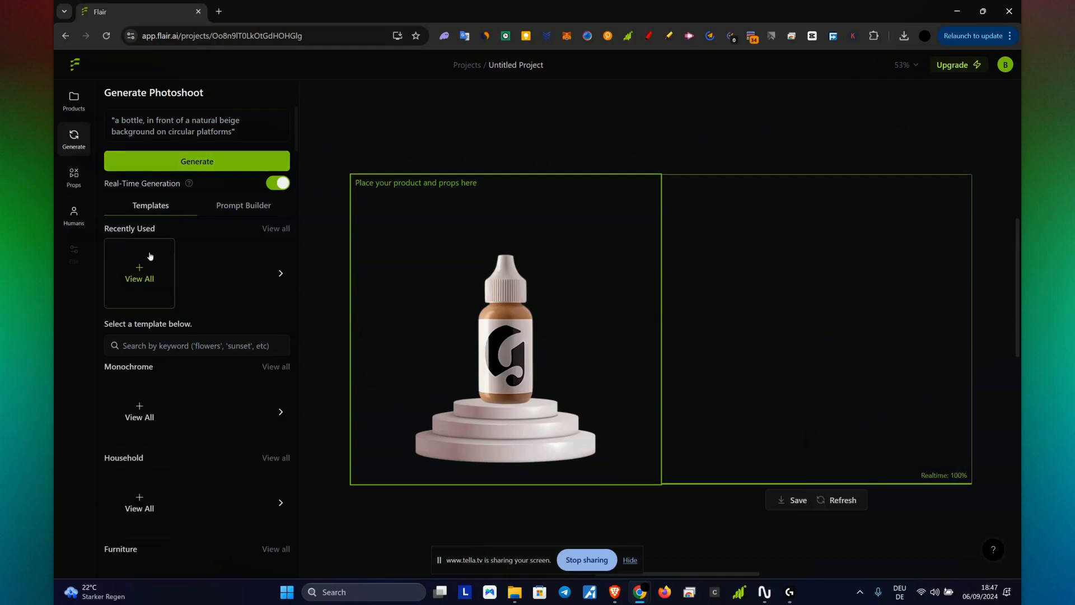
- Upload camera-1362419_1920.jpg as the product photo with its background removed, accepting the suggested product description
{"action": "left_click", "coordinate": [75, 105]}
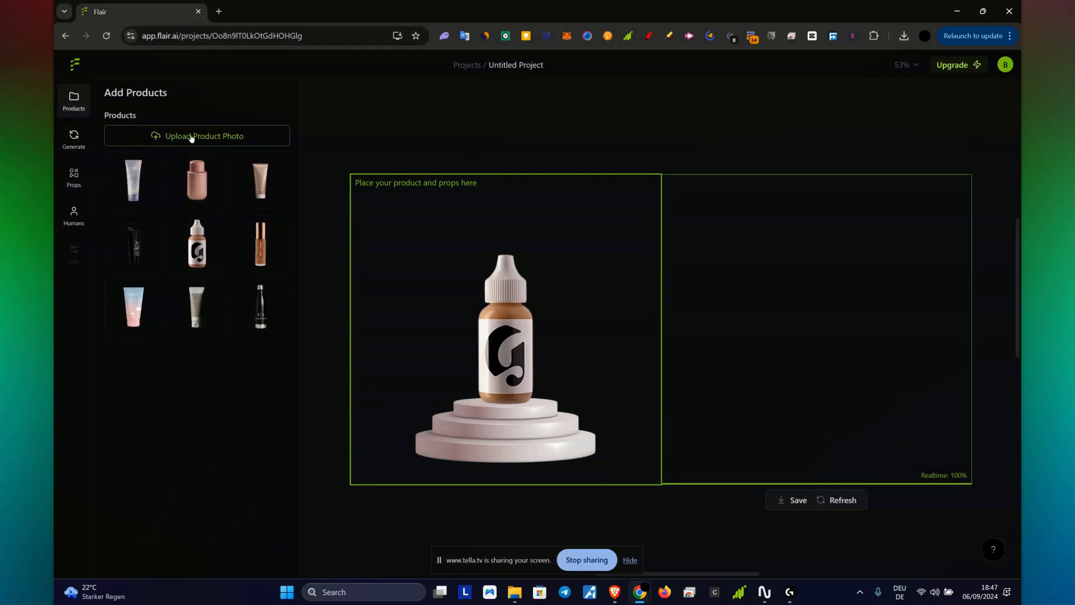
{"action": "left_click", "coordinate": [213, 140]}
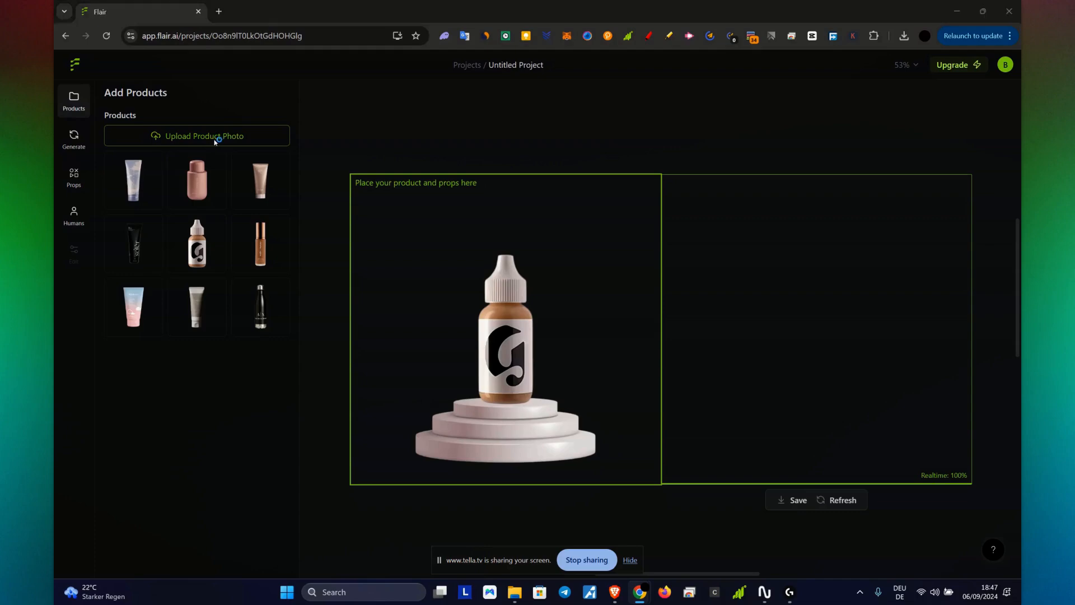
{"action": "left_click", "coordinate": [522, 104]}
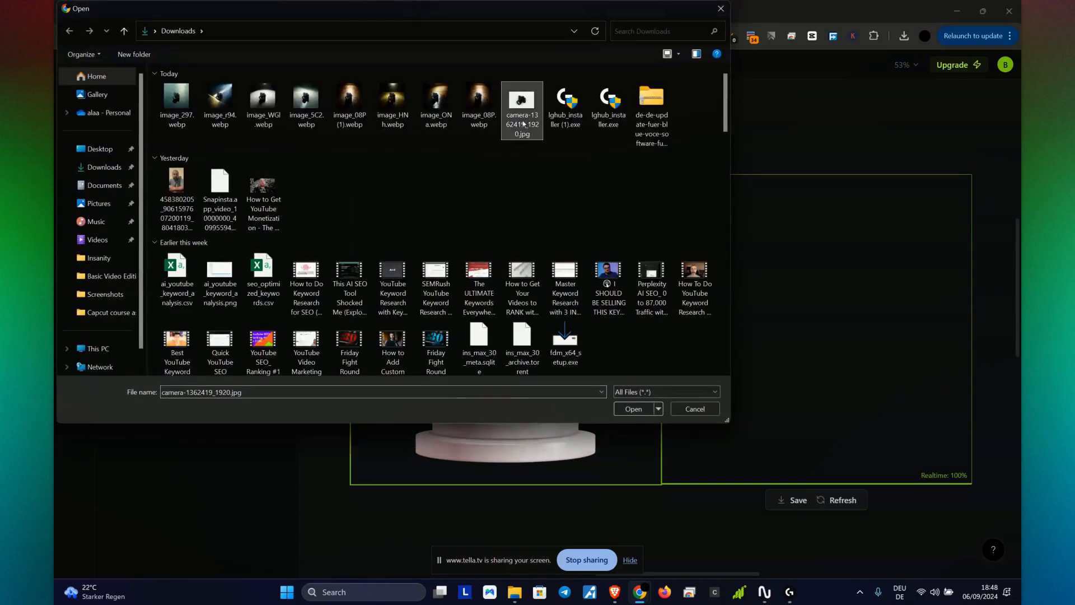
{"action": "left_click", "coordinate": [634, 409]}
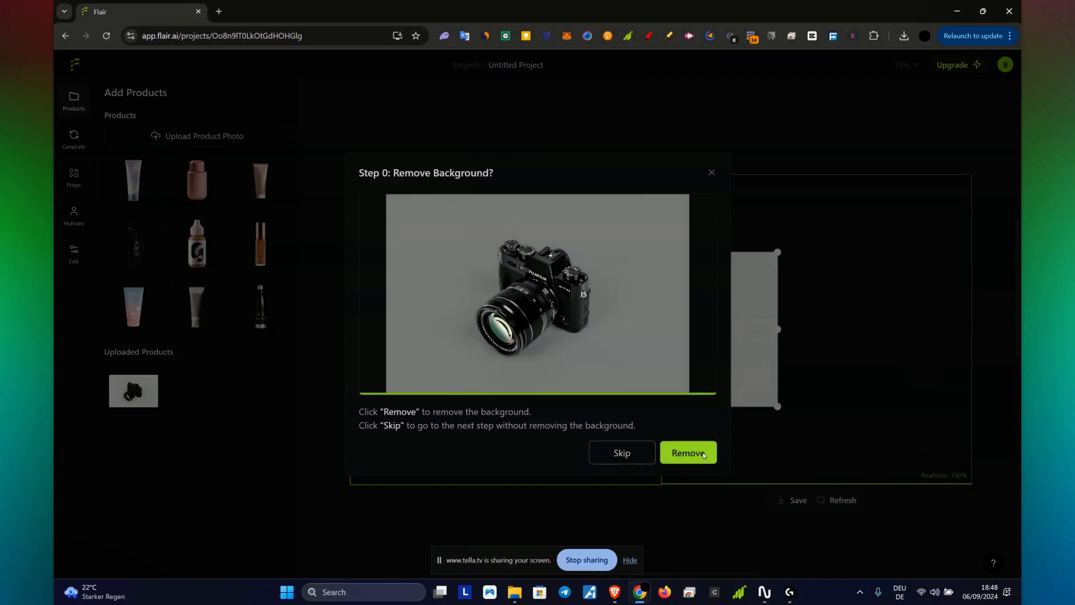
{"action": "left_click", "coordinate": [704, 455]}
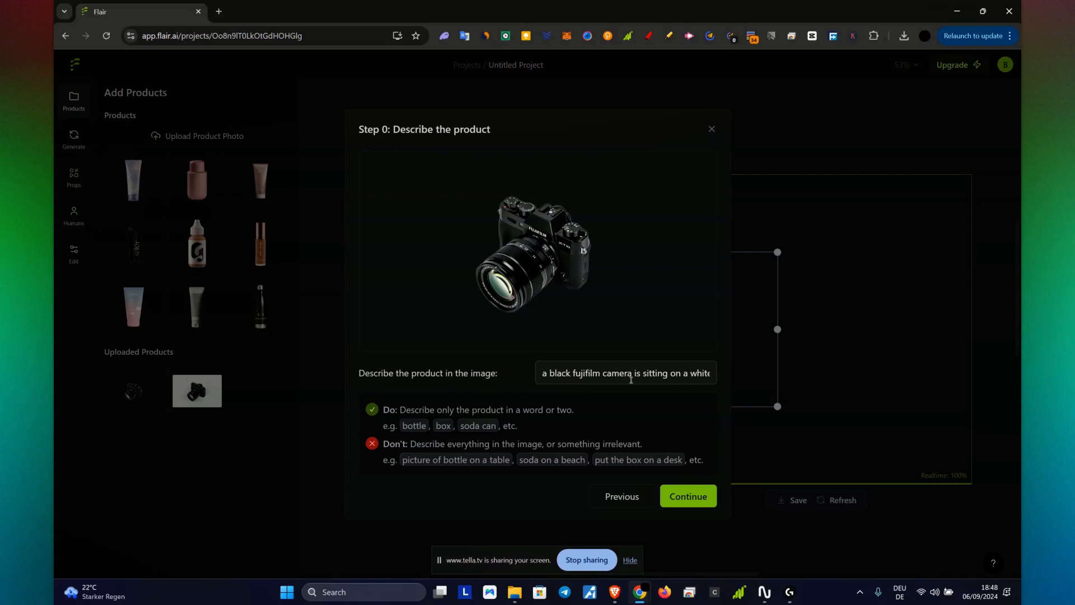
{"action": "left_click", "coordinate": [688, 499]}
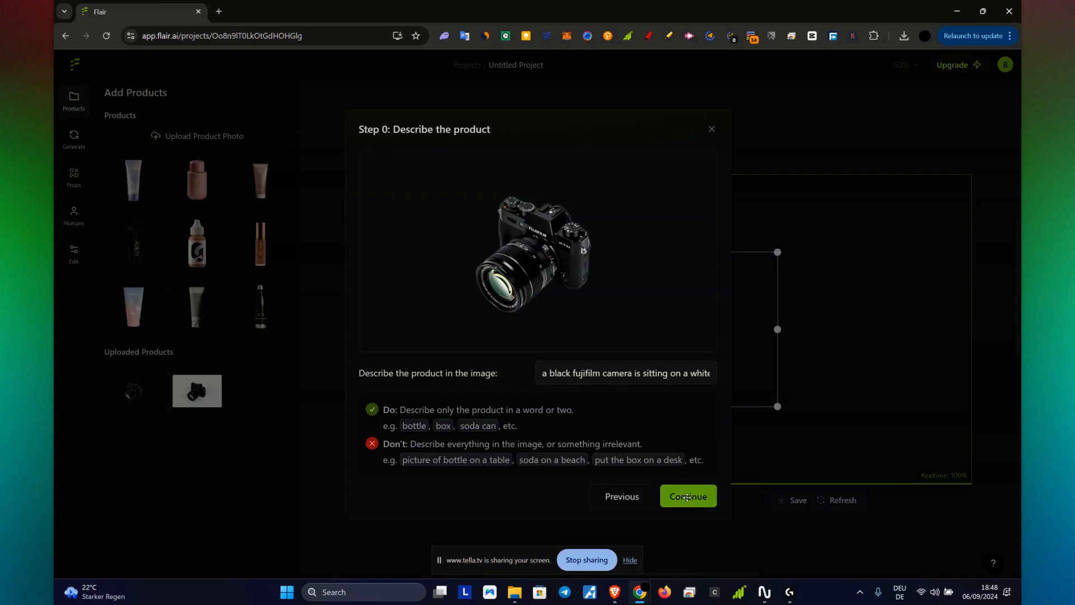
- Delete the sample bottle and the stepped podium from the canvas, keeping only the camera
{"action": "left_click", "coordinate": [524, 317]}
{"action": "key", "text": "Delete"}
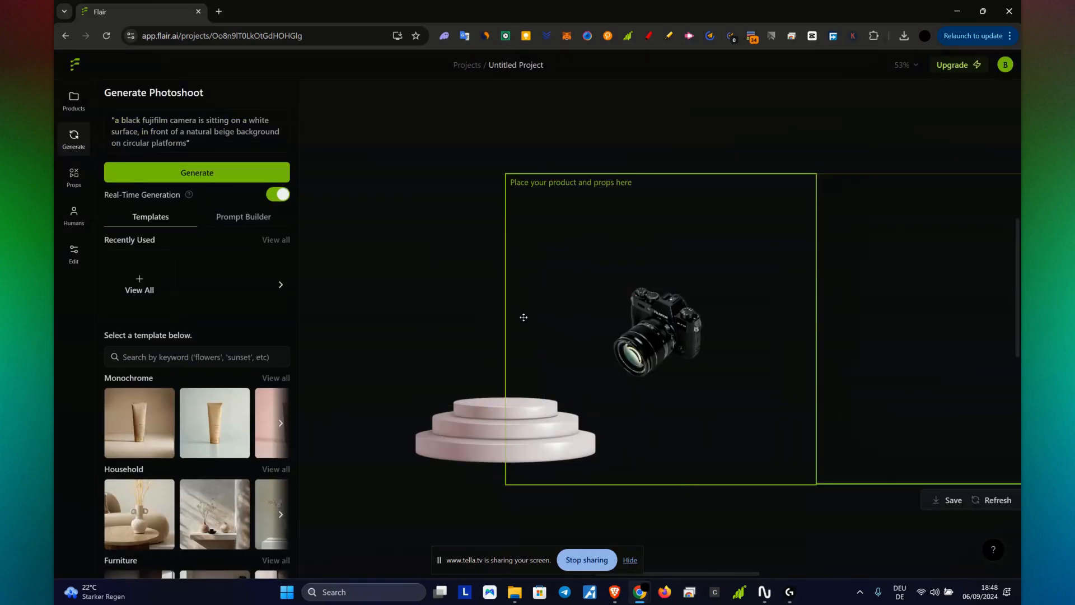
{"action": "left_click", "coordinate": [486, 406]}
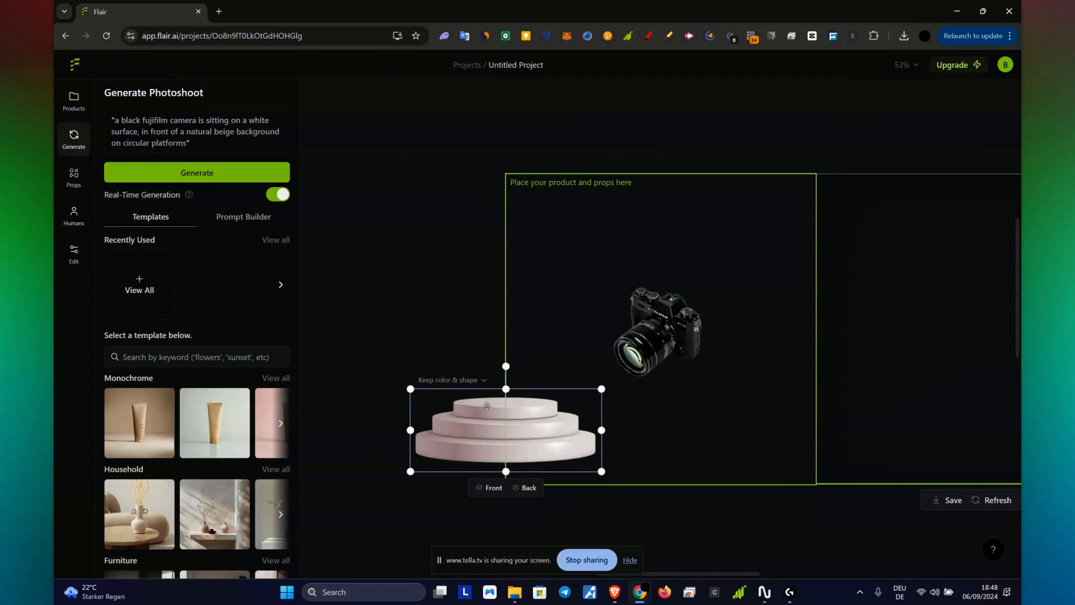
{"action": "key", "text": "Delete"}
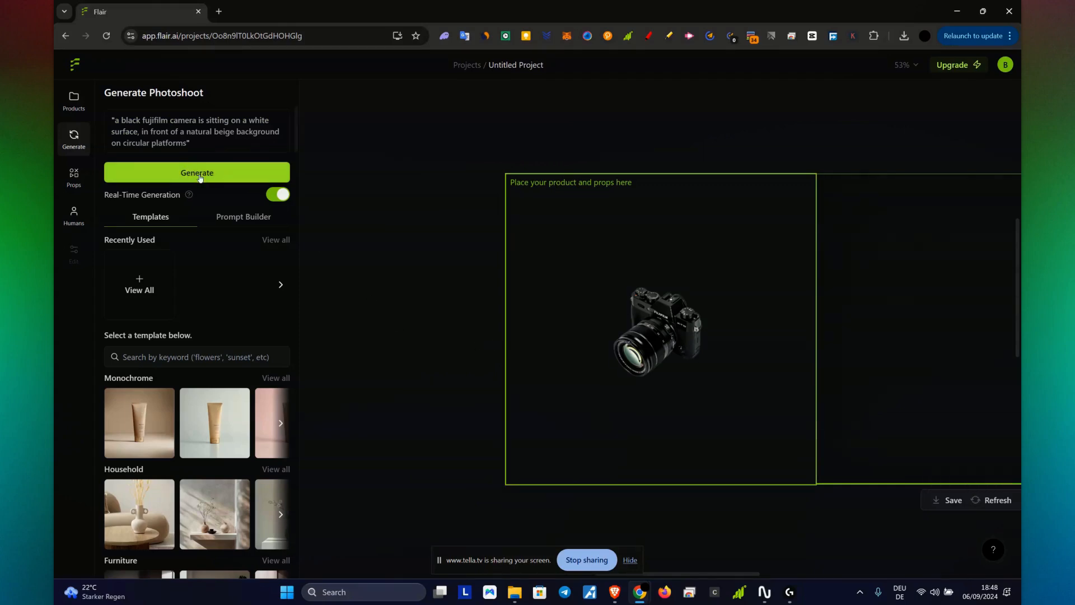
- Generate a photoshoot image of the camera with the natural beige background and circular platforms prompt, and save the result
{"action": "left_click", "coordinate": [200, 173]}
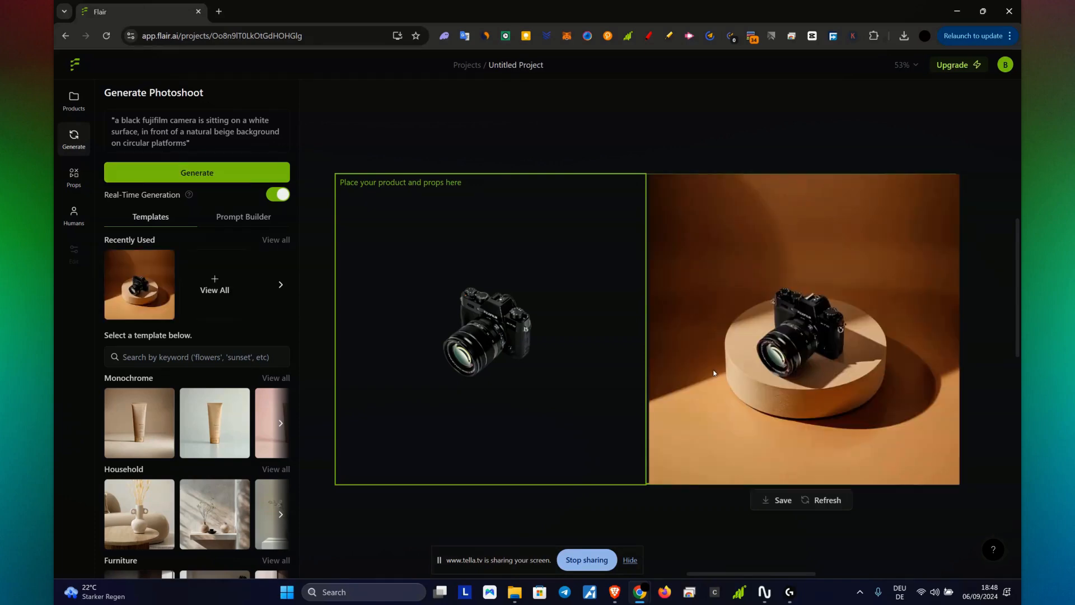
{"action": "mouse_move", "coordinate": [705, 373]}
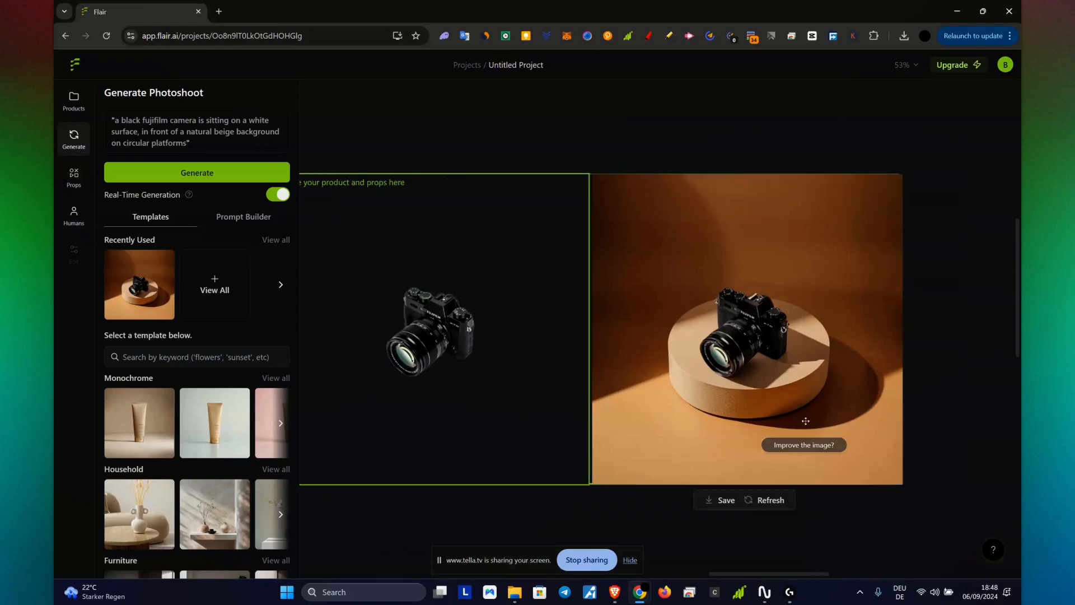
{"action": "scroll", "coordinate": [805, 421], "scroll_direction": "right", "scroll_amount": 4}
{"action": "left_click", "coordinate": [549, 500]}
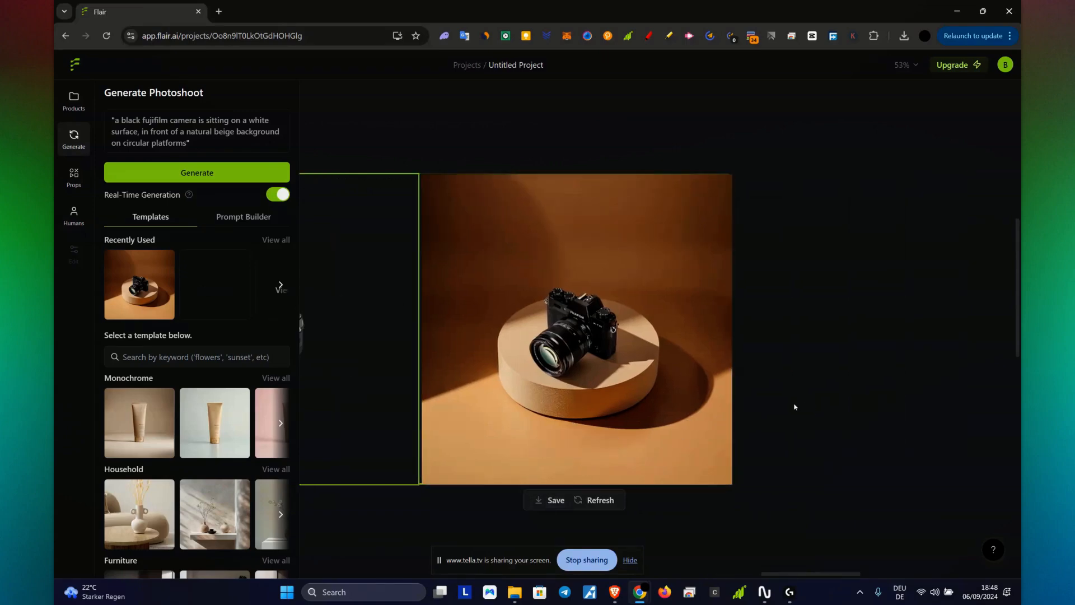
- Generate a second image from the same beige prompt and arrange the two camera images side by side
{"action": "left_click", "coordinate": [197, 172]}
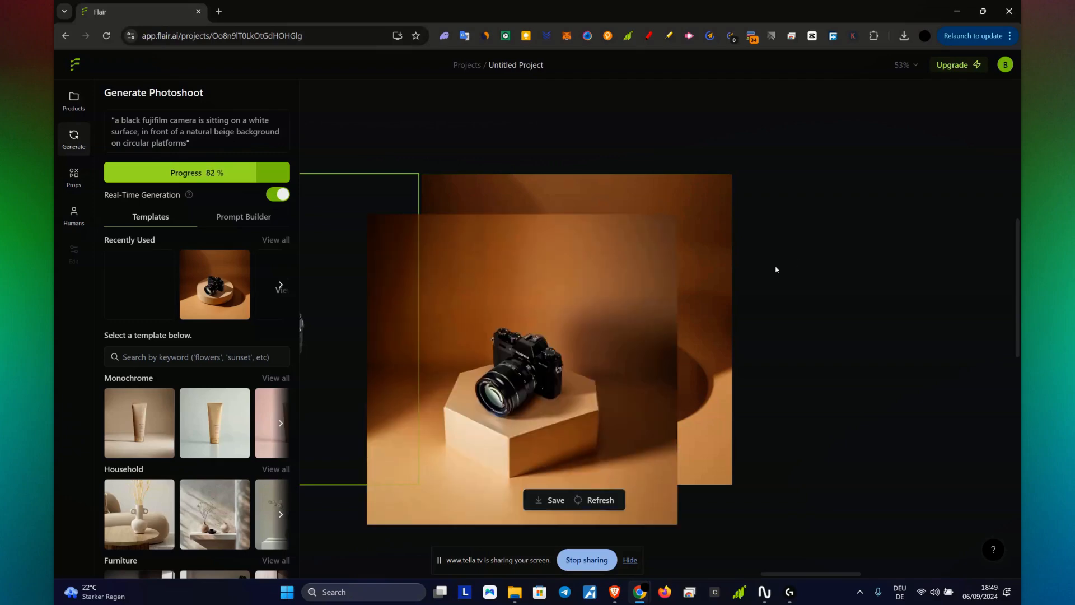
{"action": "left_click_drag", "start_coordinate": [470, 291], "coordinate": [1003, 270]}
{"action": "left_click_drag", "start_coordinate": [577, 280], "coordinate": [887, 280]}
{"action": "left_click_drag", "start_coordinate": [986, 289], "coordinate": [957, 270]}
{"action": "left_click_drag", "start_coordinate": [654, 270], "coordinate": [562, 290]}
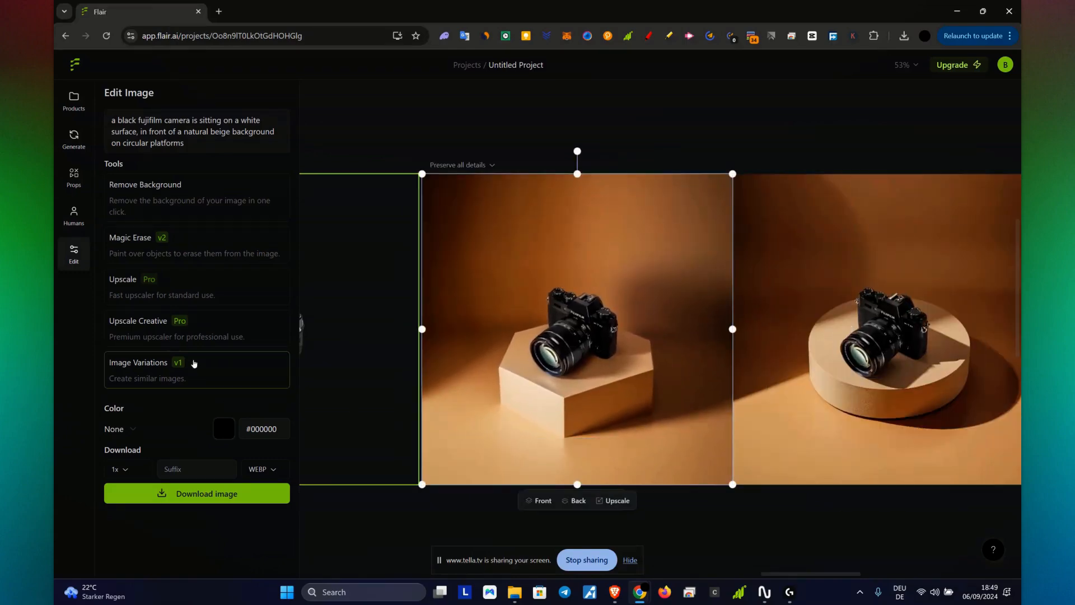
- Find the rainy wet-surface template with the keyword "camera" and generate a photoshoot image from it
{"action": "left_click", "coordinate": [73, 138]}
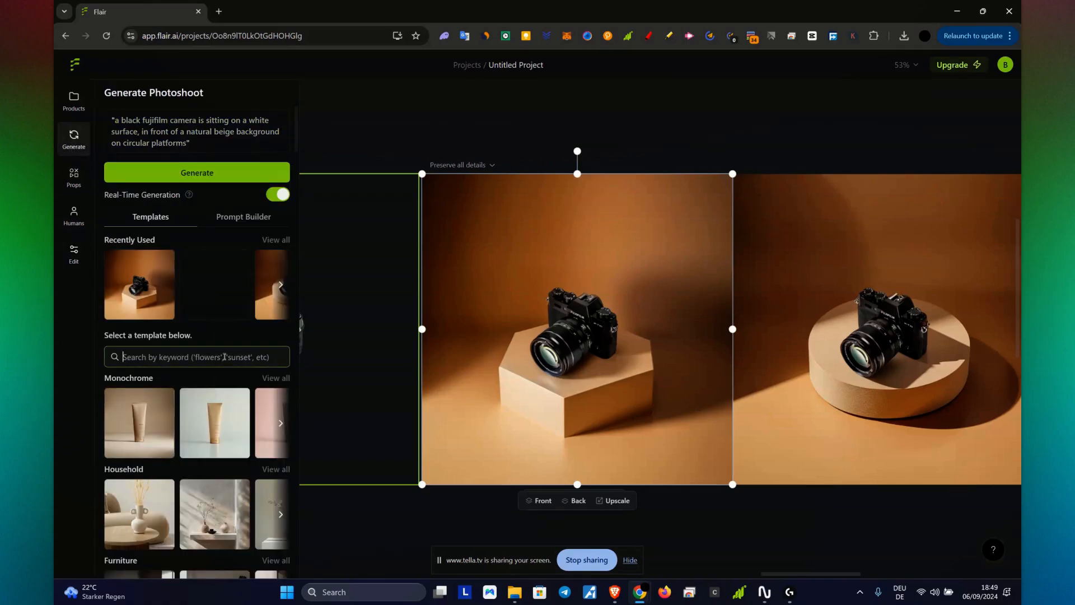
{"action": "type", "text": "camera"}
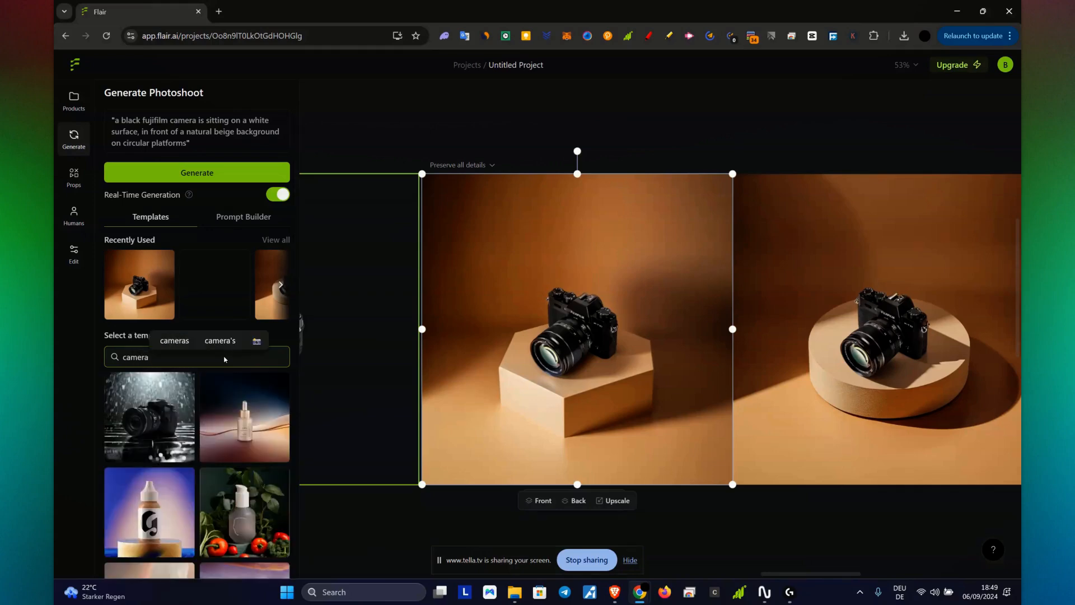
{"action": "left_click", "coordinate": [150, 417]}
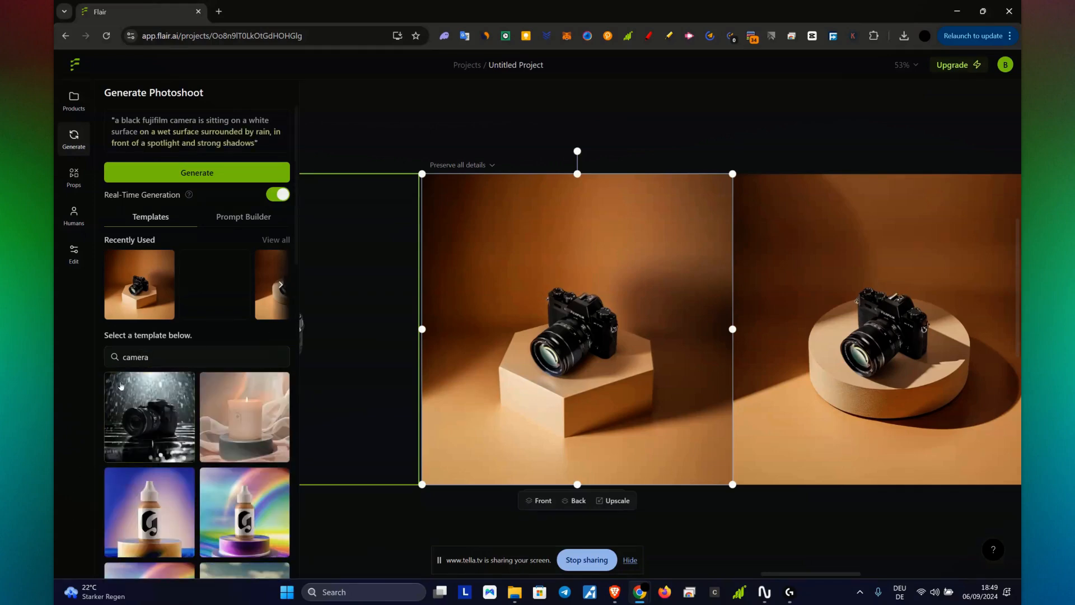
{"action": "left_click", "coordinate": [235, 172]}
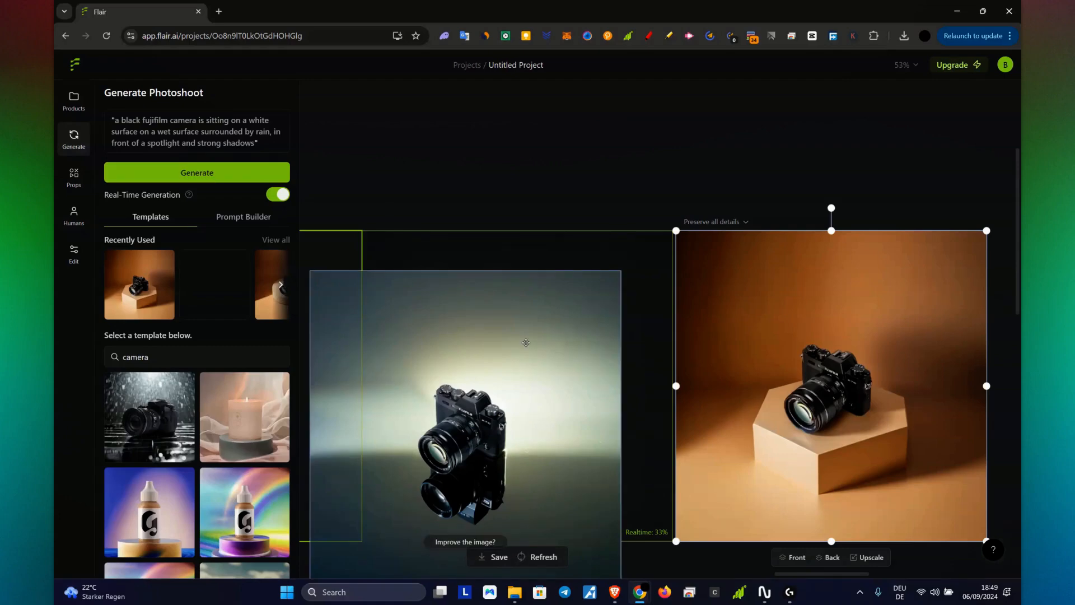
- Move the wet-surface camera image out of the result frame, placing it directly beside the frame
{"action": "left_click", "coordinate": [561, 322]}
{"action": "left_click_drag", "start_coordinate": [560, 322], "coordinate": [574, 306]}
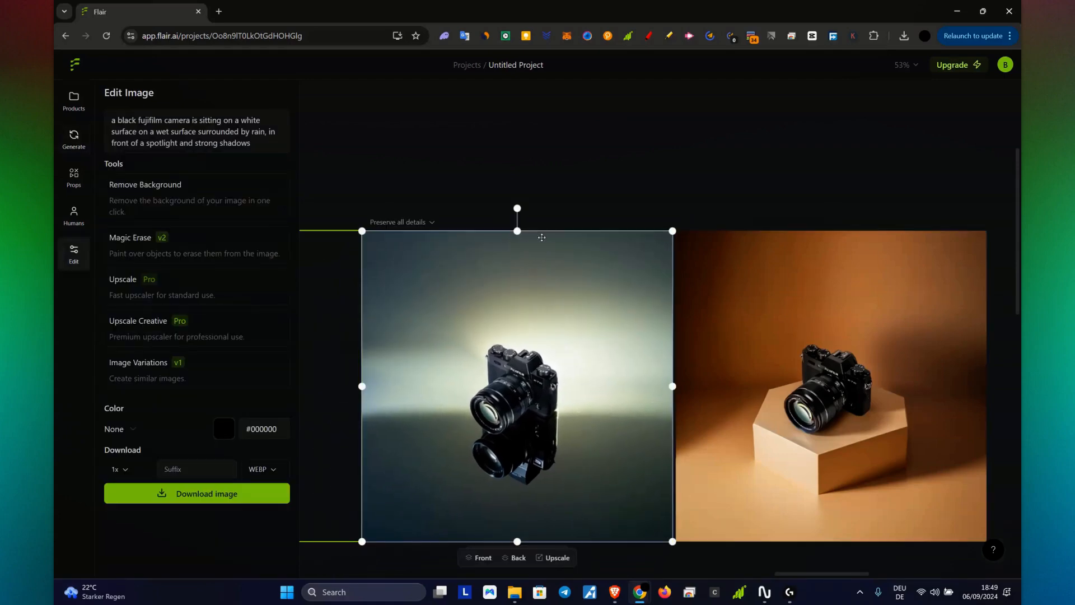
{"action": "scroll", "coordinate": [399, 297], "scroll_direction": "left", "scroll_amount": 10}
{"action": "scroll", "coordinate": [700, 352], "scroll_direction": "right", "scroll_amount": 1}
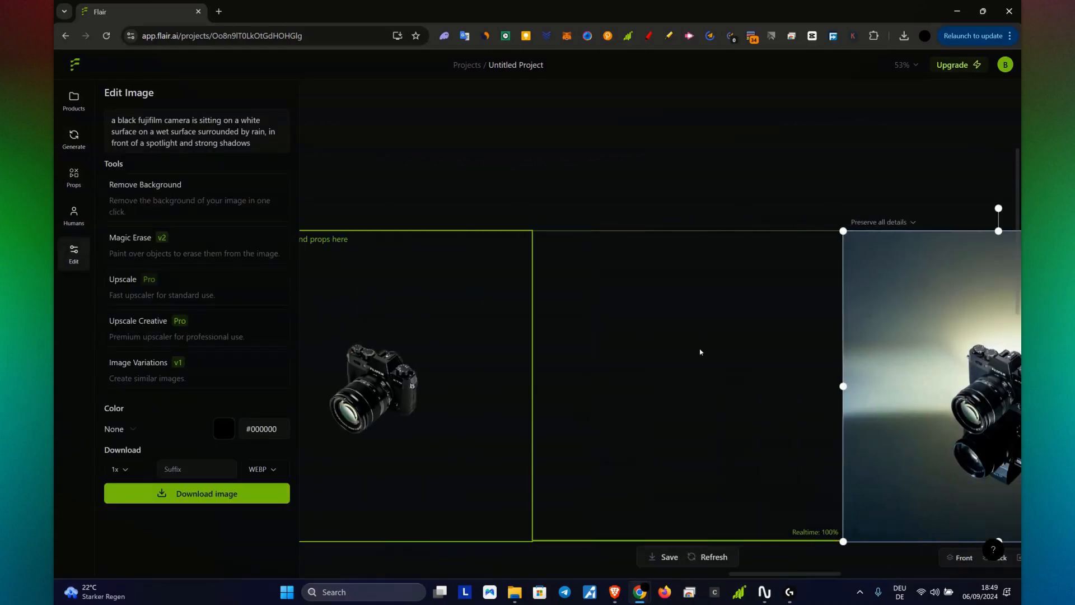
{"action": "left_click", "coordinate": [673, 370]}
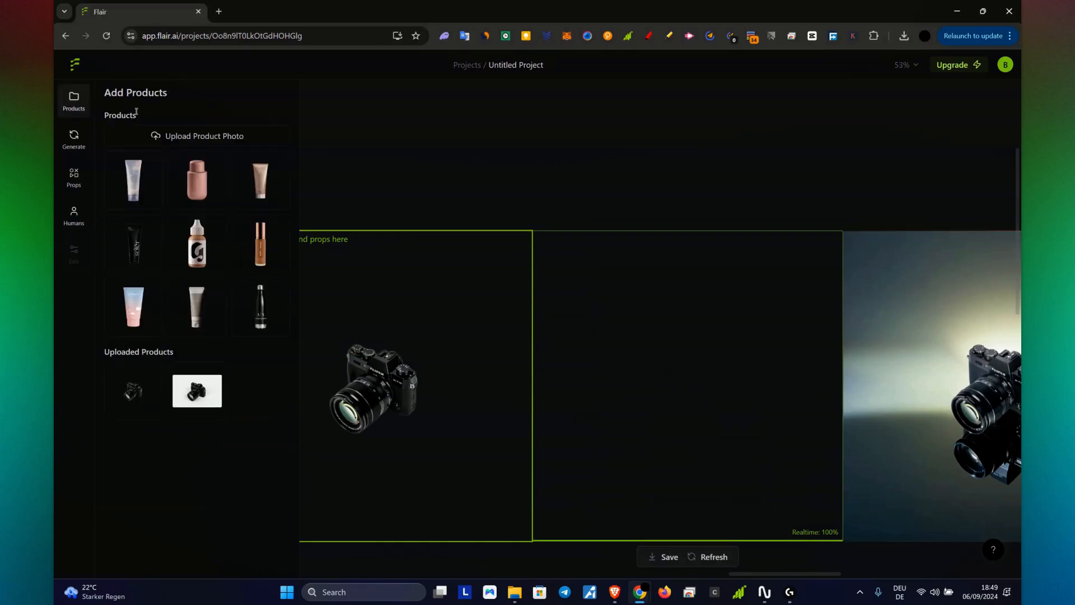
- Generate another camera image from the wet surface, rain and spotlight prompt
{"action": "left_click", "coordinate": [74, 139]}
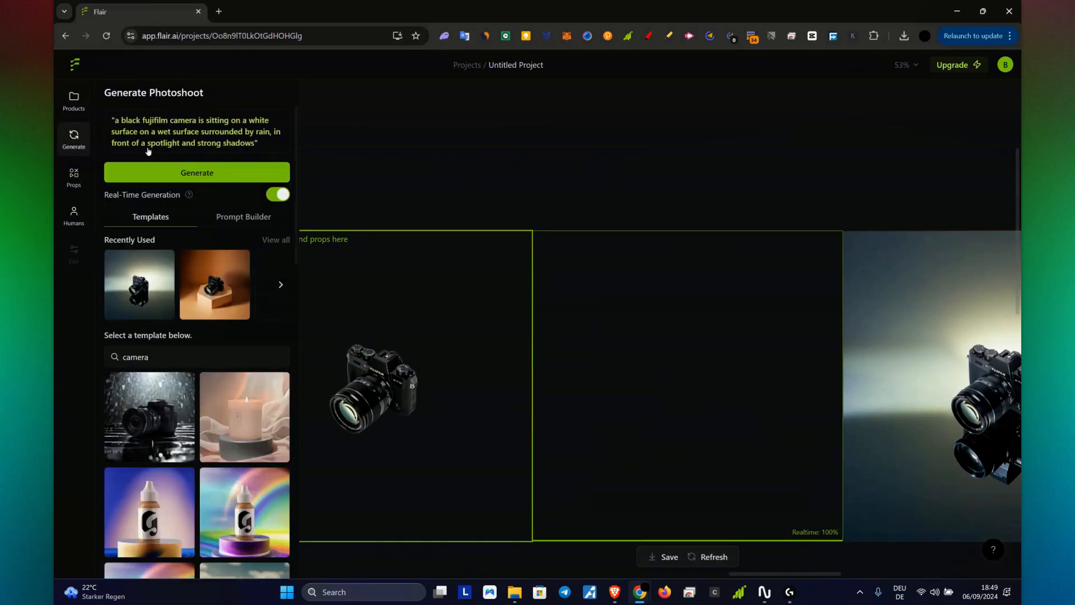
{"action": "left_click", "coordinate": [216, 178]}
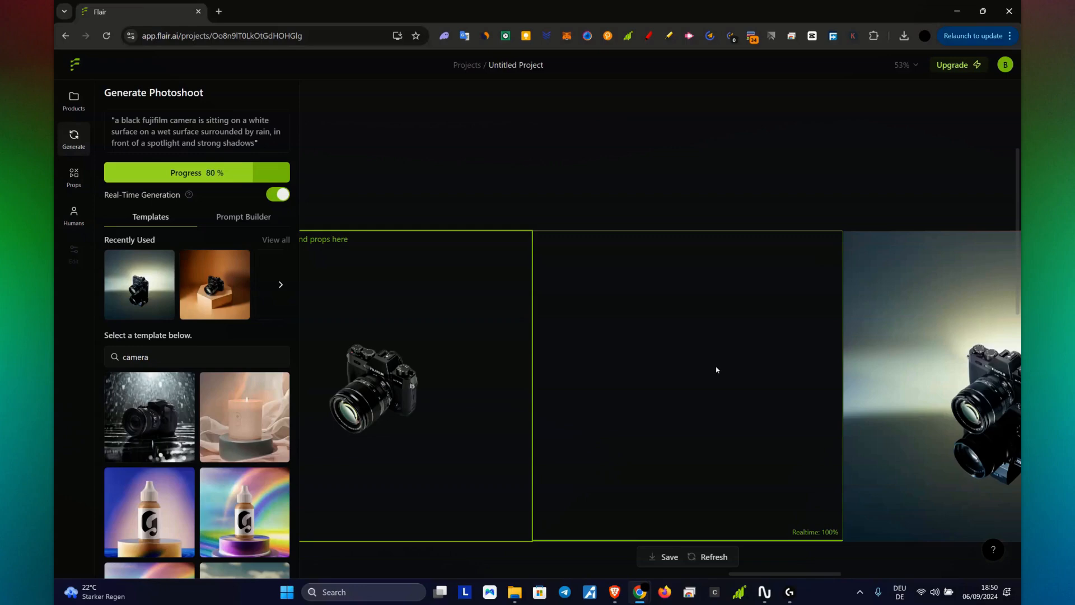
{"action": "scroll", "coordinate": [690, 379], "scroll_direction": "left", "scroll_amount": 3}
{"action": "scroll", "coordinate": [695, 378], "scroll_direction": "right", "scroll_amount": 12}
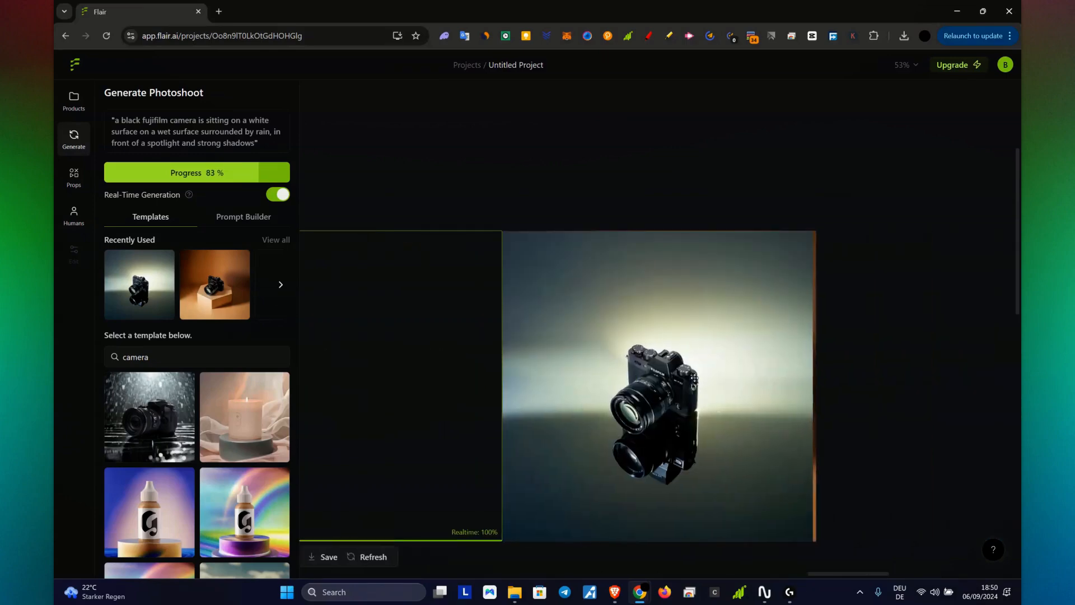
- Move the hexagonal-podium image above the reflective camera image and place the round-podium image next to the reflective one
{"action": "left_click_drag", "start_coordinate": [566, 391], "coordinate": [878, 86]}
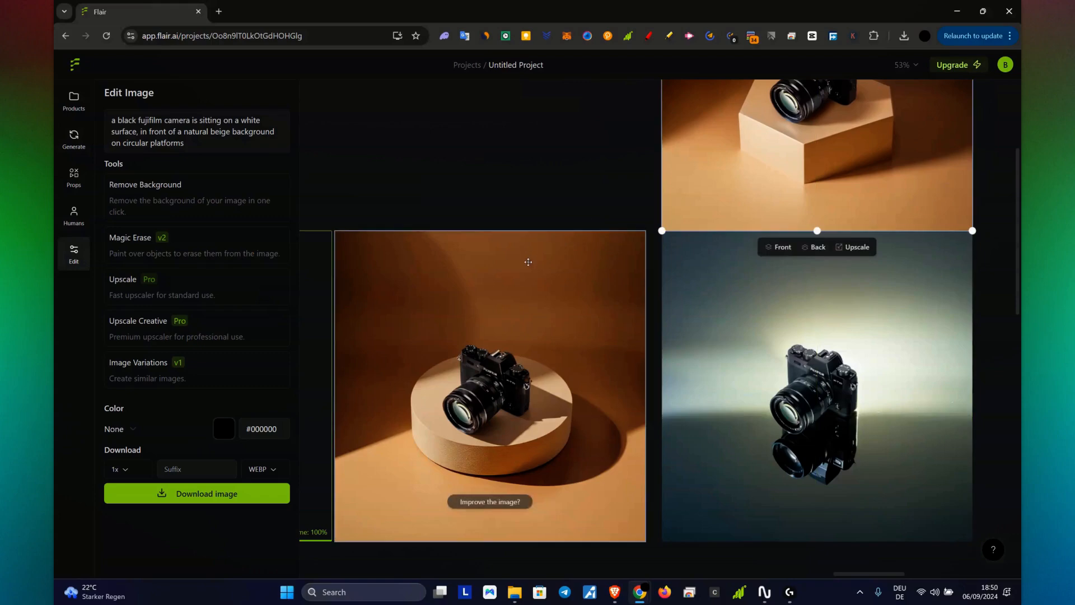
{"action": "mouse_move", "coordinate": [527, 278]}
{"action": "left_mouse_down"}
{"action": "mouse_move", "coordinate": [543, 107]}
{"action": "mouse_move", "coordinate": [526, 144]}
{"action": "mouse_move", "coordinate": [524, 299]}
{"action": "left_mouse_up"}
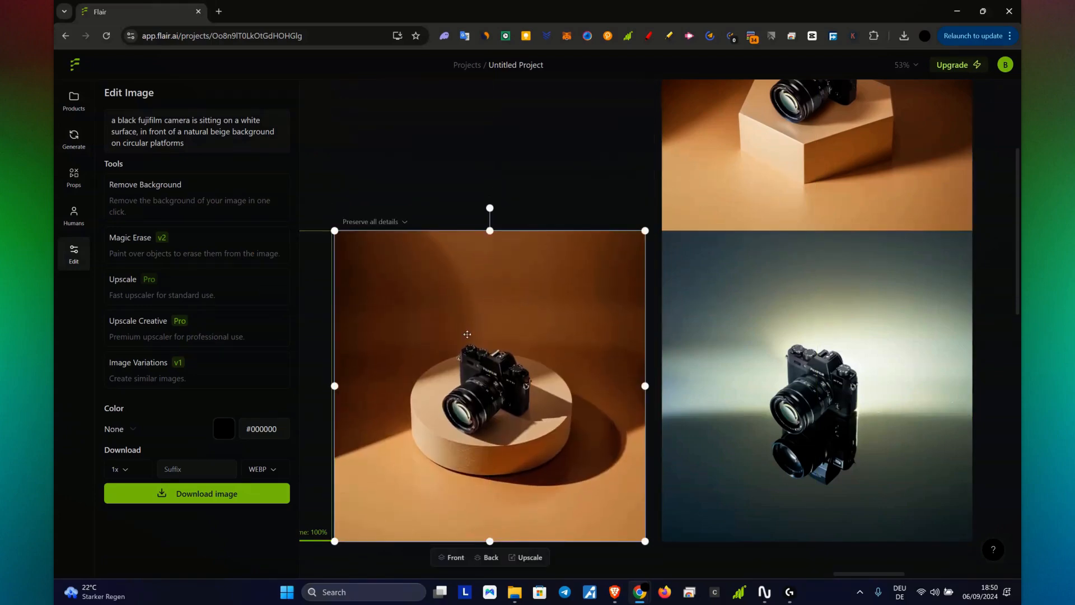
{"action": "scroll", "coordinate": [488, 332], "scroll_direction": "right", "scroll_amount": 2}
{"action": "left_click_drag", "start_coordinate": [488, 331], "coordinate": [499, 332]}
{"action": "scroll", "coordinate": [458, 331], "scroll_direction": "right", "scroll_amount": 3}
{"action": "scroll", "coordinate": [427, 325], "scroll_direction": "left", "scroll_amount": 11}
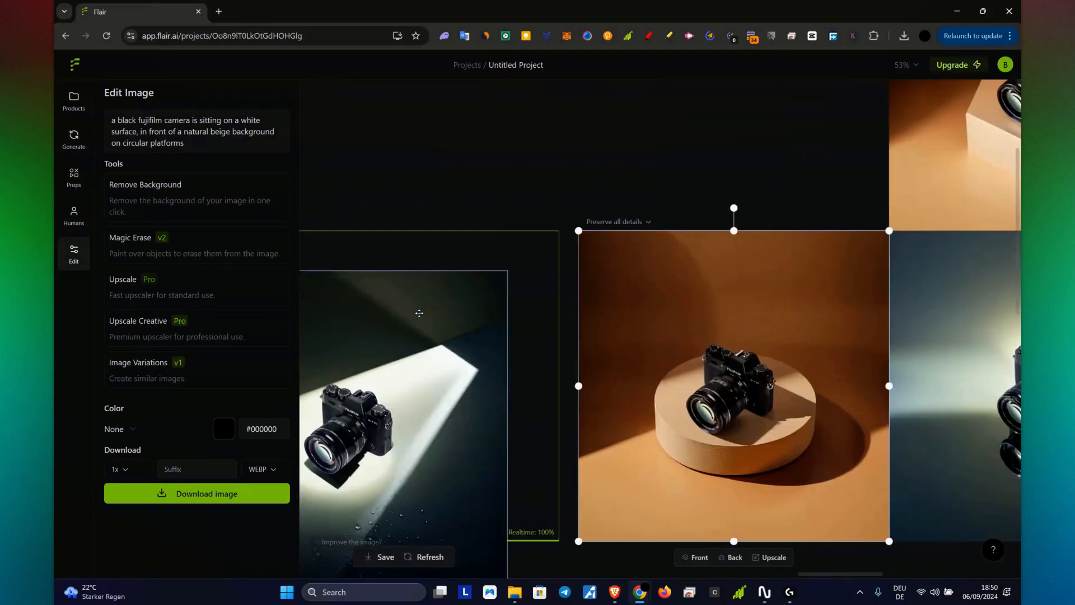
- Position the new spotlight-beam camera image over the result frame, next to the round-podium image
{"action": "left_click_drag", "start_coordinate": [426, 325], "coordinate": [478, 285]}
{"action": "left_click_drag", "start_coordinate": [567, 403], "coordinate": [560, 398]}
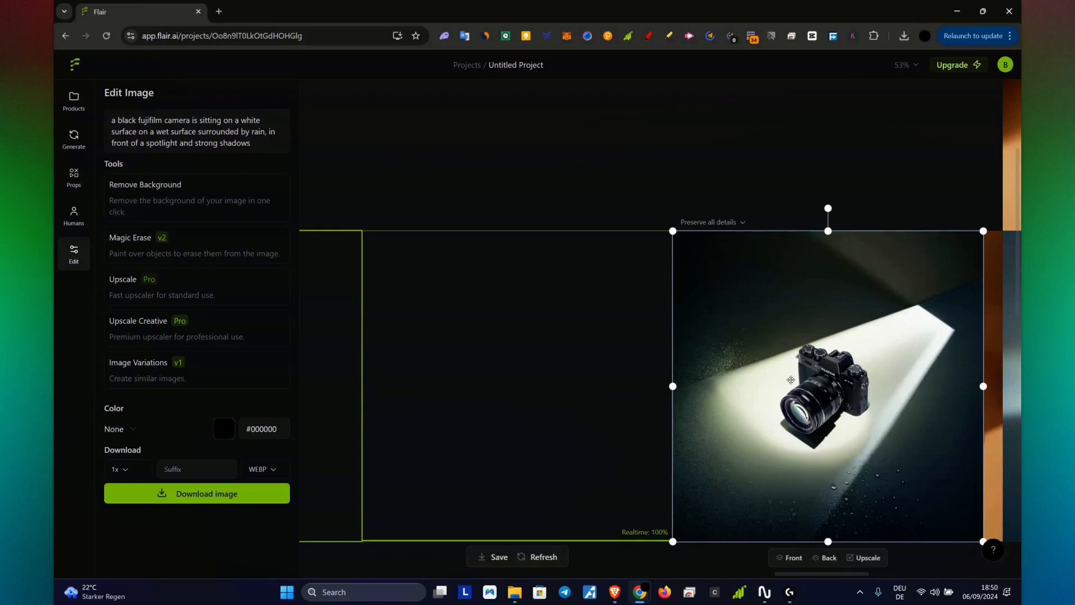
{"action": "left_click_drag", "start_coordinate": [791, 380], "coordinate": [553, 387]}
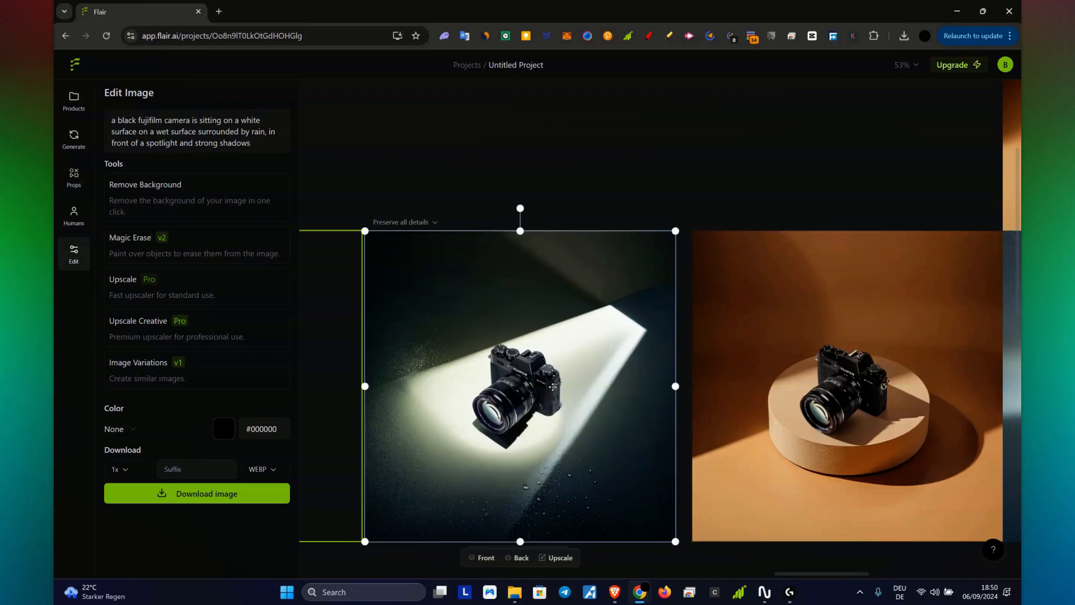
- Align the spotlight-beam image with the result frame's edge and move the round-podium image close beside it
{"action": "left_click_drag", "start_coordinate": [503, 421], "coordinate": [496, 416]}
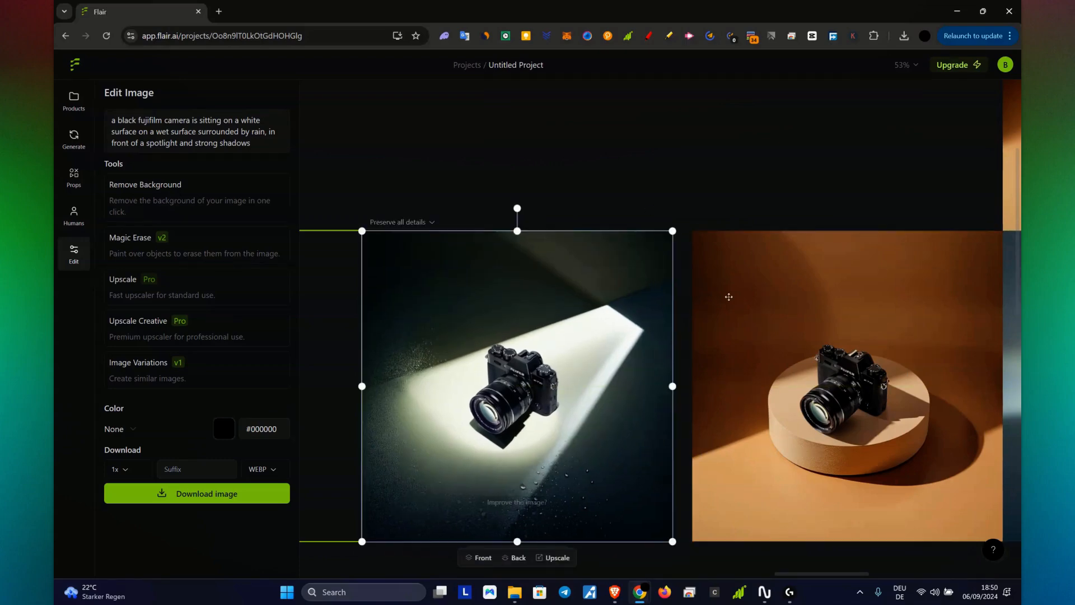
{"action": "left_click_drag", "start_coordinate": [919, 325], "coordinate": [902, 325]}
- Download the hexagonal-podium camera image as a WEBP file
{"action": "scroll", "coordinate": [960, 343], "scroll_direction": "up", "scroll_amount": 2}
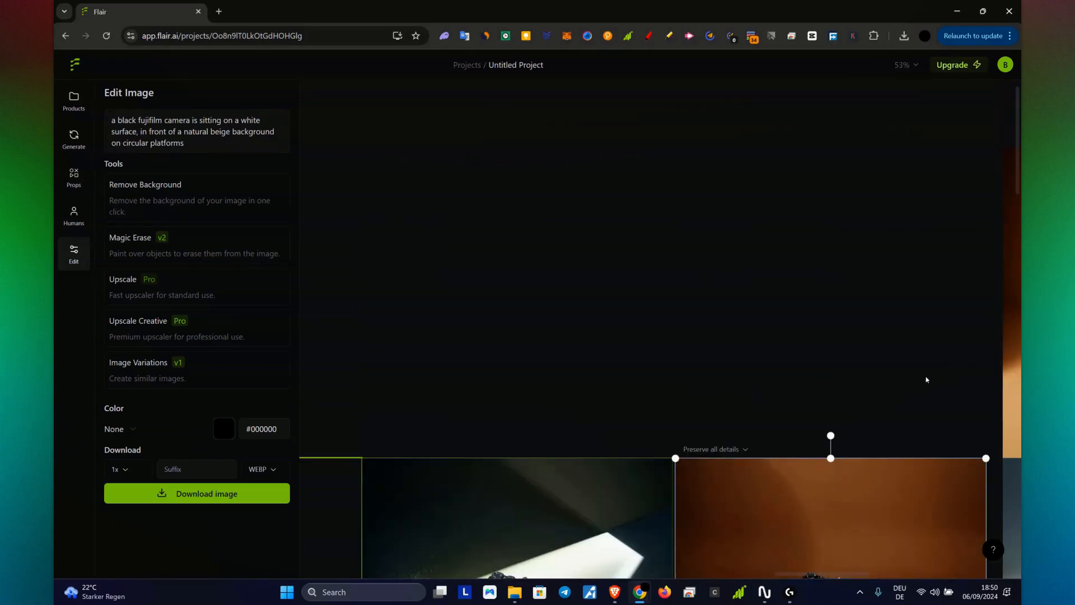
{"action": "scroll", "coordinate": [907, 371], "scroll_direction": "right", "scroll_amount": 5}
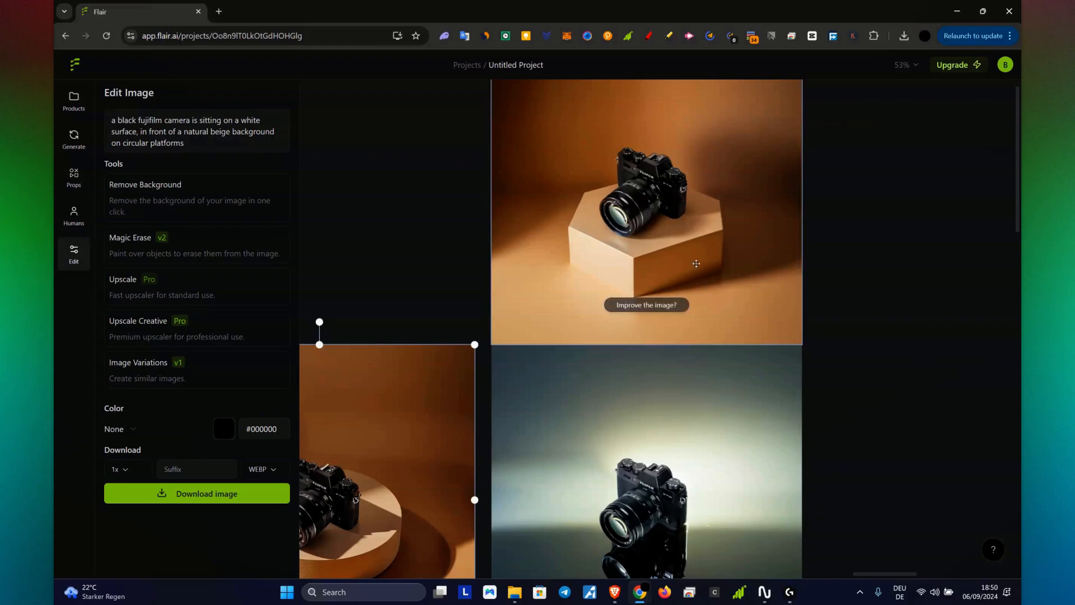
{"action": "left_click", "coordinate": [679, 242]}
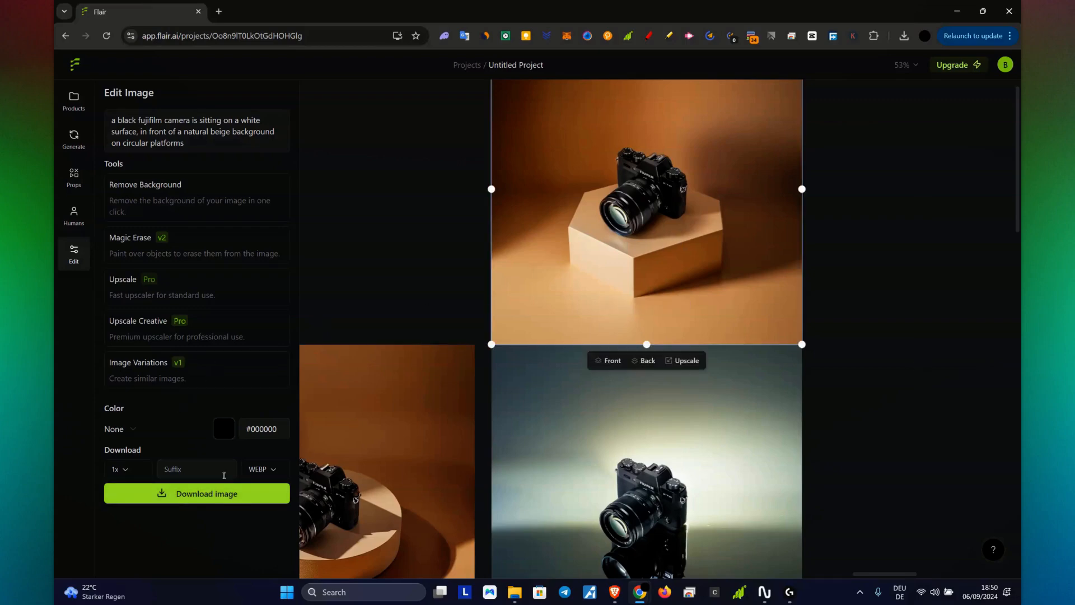
{"action": "left_click", "coordinate": [220, 493]}
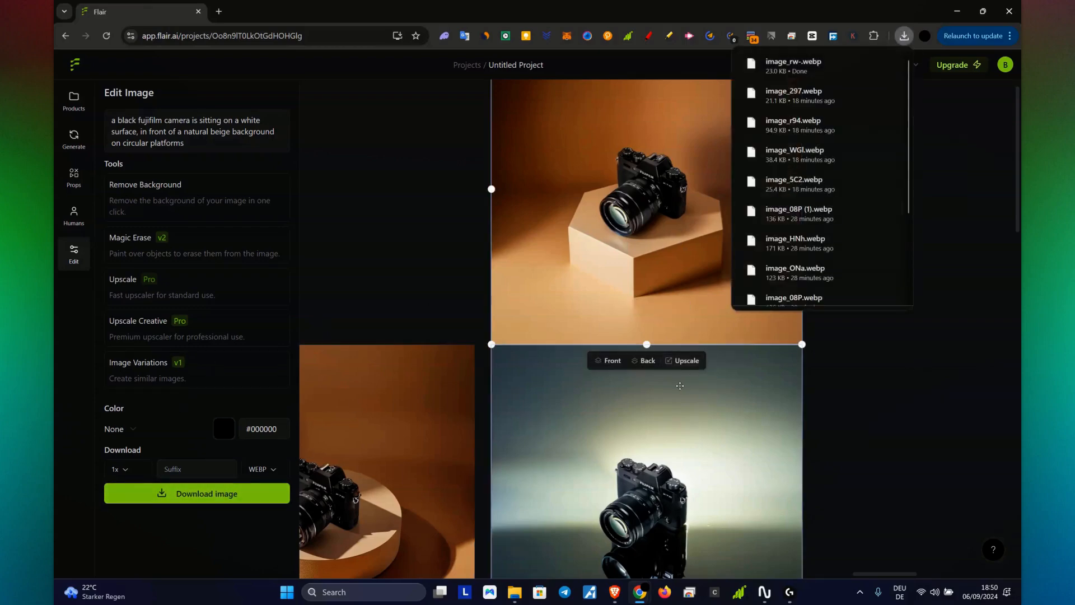
- Download the reflective-surface camera image and the round-podium camera image as WEBP files
{"action": "left_click", "coordinate": [243, 501]}
{"action": "left_click", "coordinate": [314, 479]}
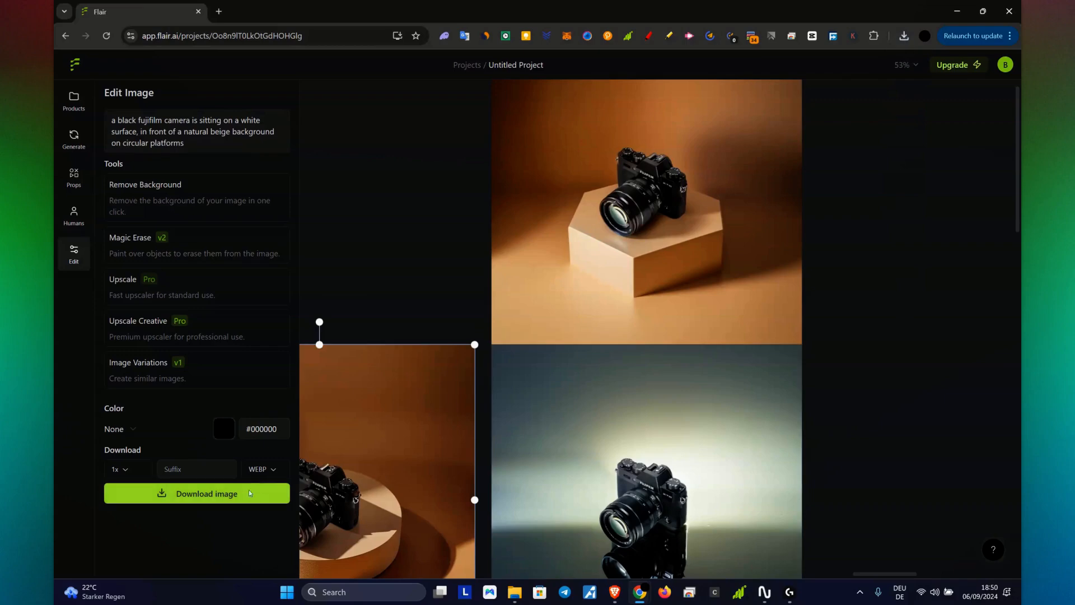
{"action": "left_click", "coordinate": [250, 493]}
- Select the spotlight-beam camera image beside the round-podium image
{"action": "scroll", "coordinate": [352, 475], "scroll_direction": "left", "scroll_amount": 7}
{"action": "scroll", "coordinate": [379, 466], "scroll_direction": "left", "scroll_amount": 4}
{"action": "left_click", "coordinate": [376, 468]}
{"action": "left_click", "coordinate": [487, 453]}
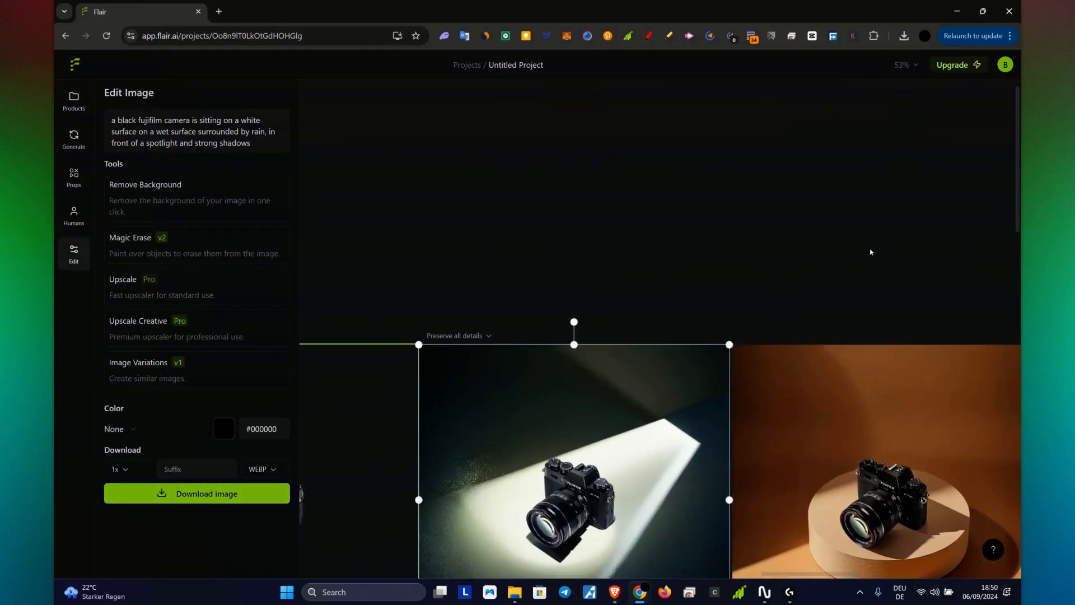
{"action": "scroll", "coordinate": [788, 415], "scroll_direction": "down", "scroll_amount": 2}
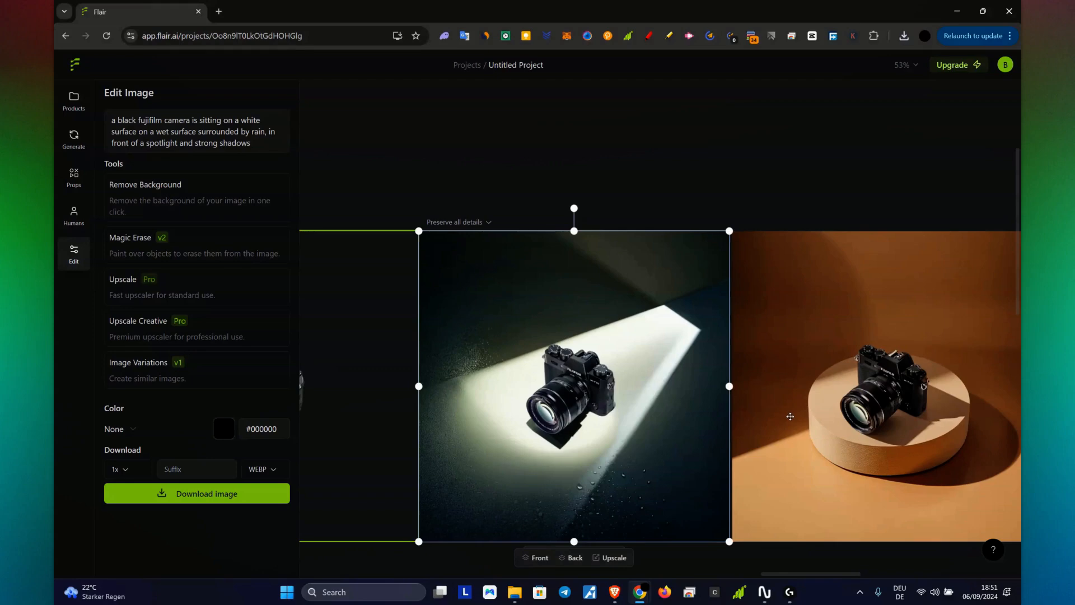